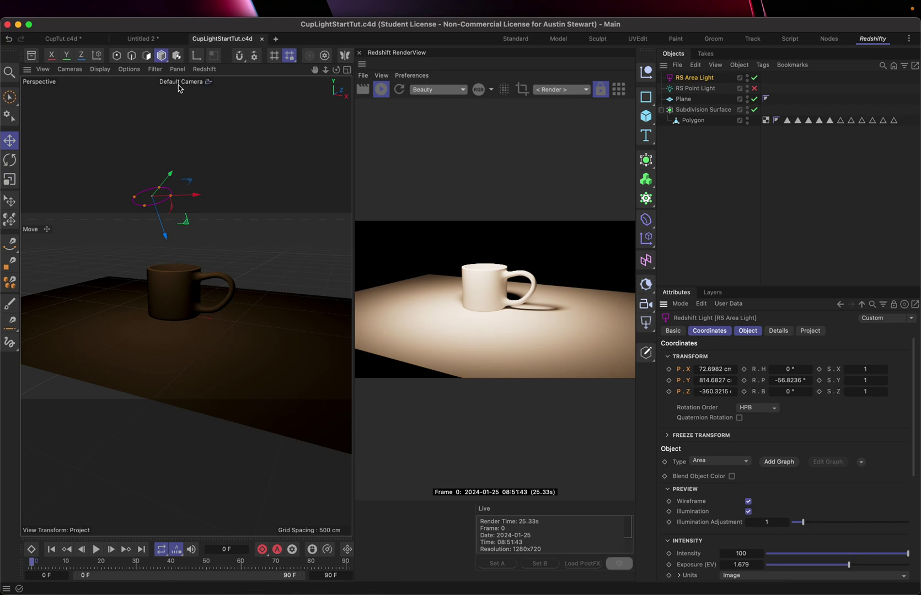
Step: Try the four-view layout, return to single perspective, then switch to isometric projection and zoom out
click(347, 70)
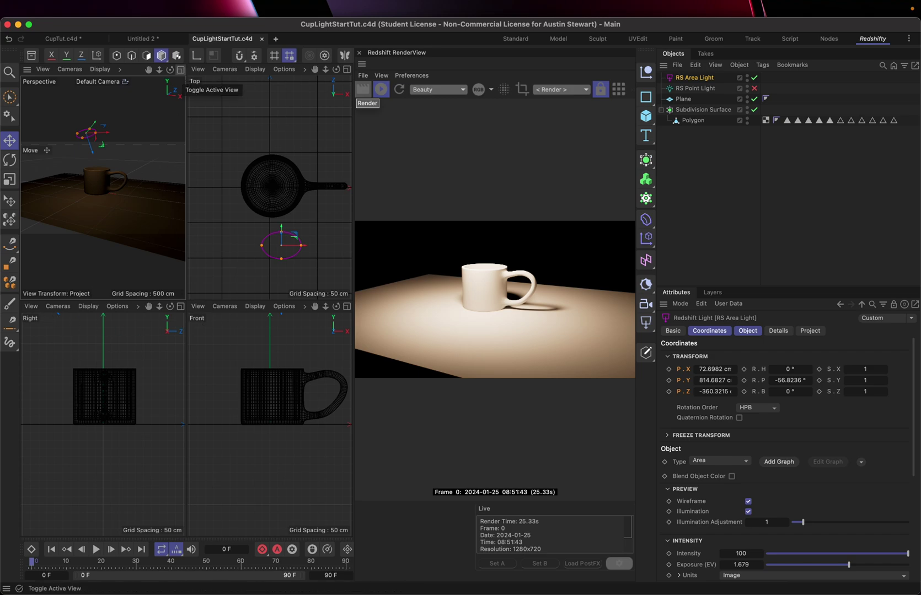
click(181, 71)
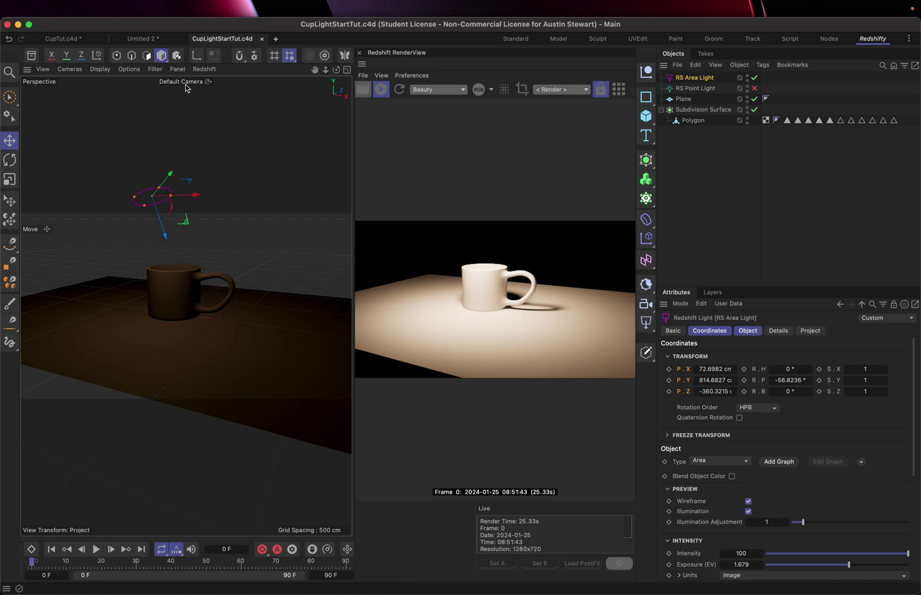
click(68, 70)
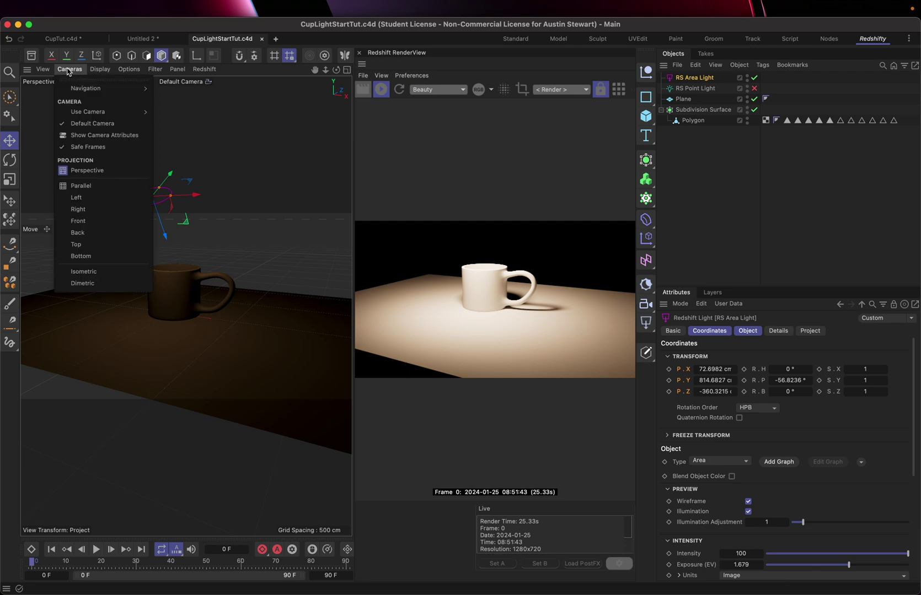
mouse_move(84, 113)
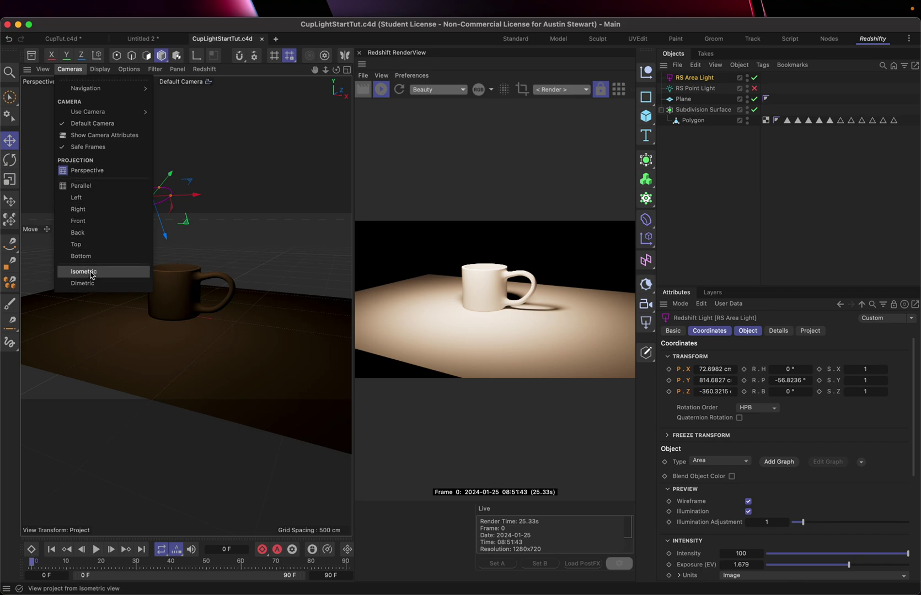
click(90, 272)
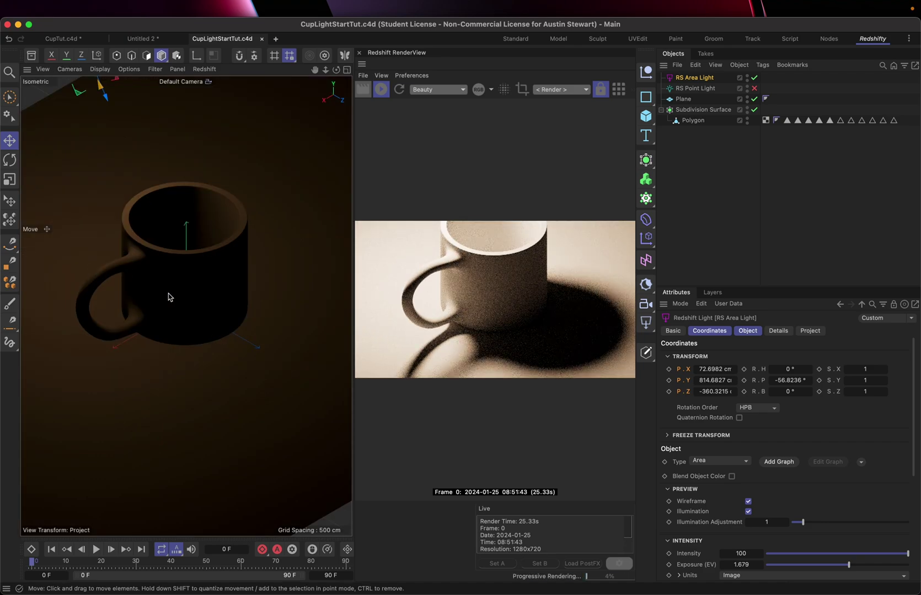
scroll(168, 297, down, 6)
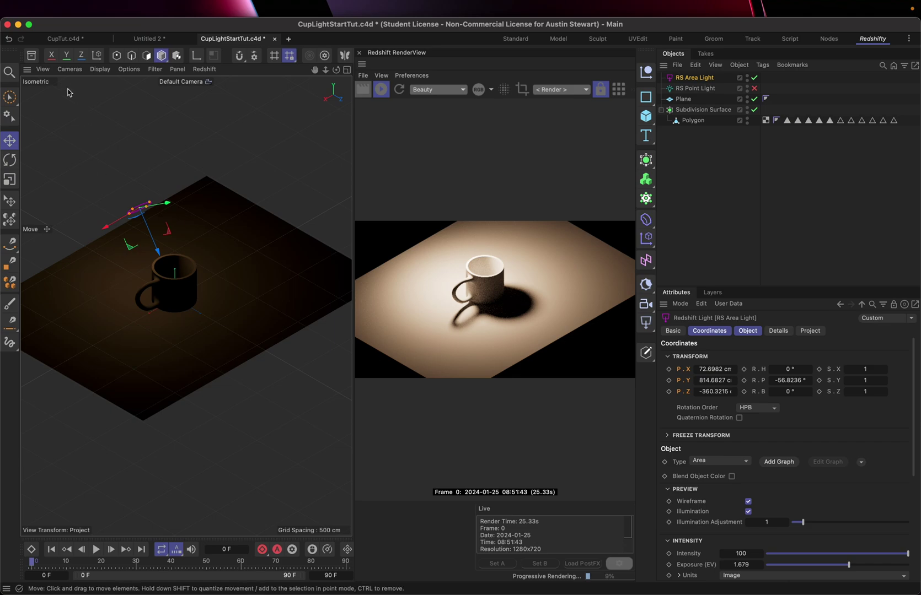
Step: Switch the viewport to dimetric projection, zooming out and panning to recentre the mug
click(66, 70)
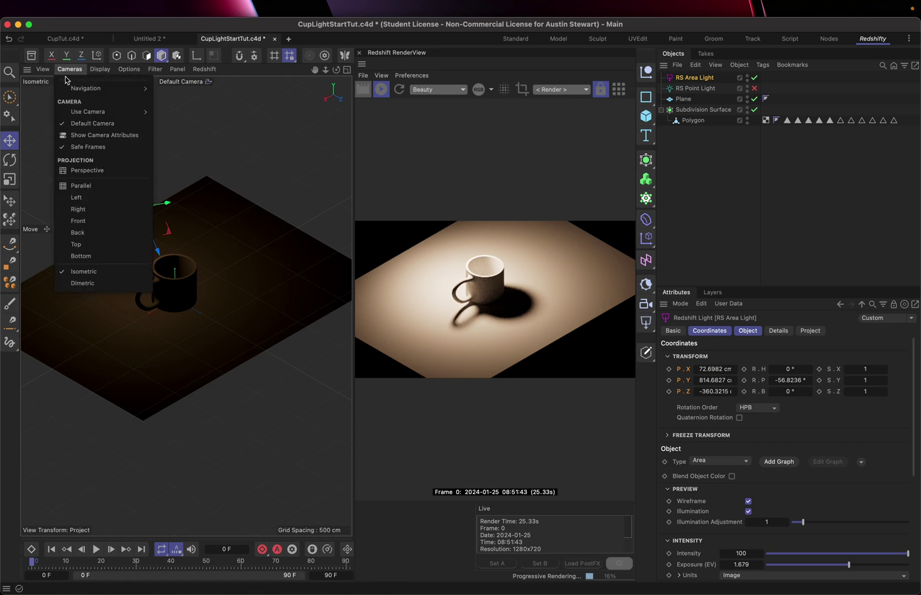
click(92, 283)
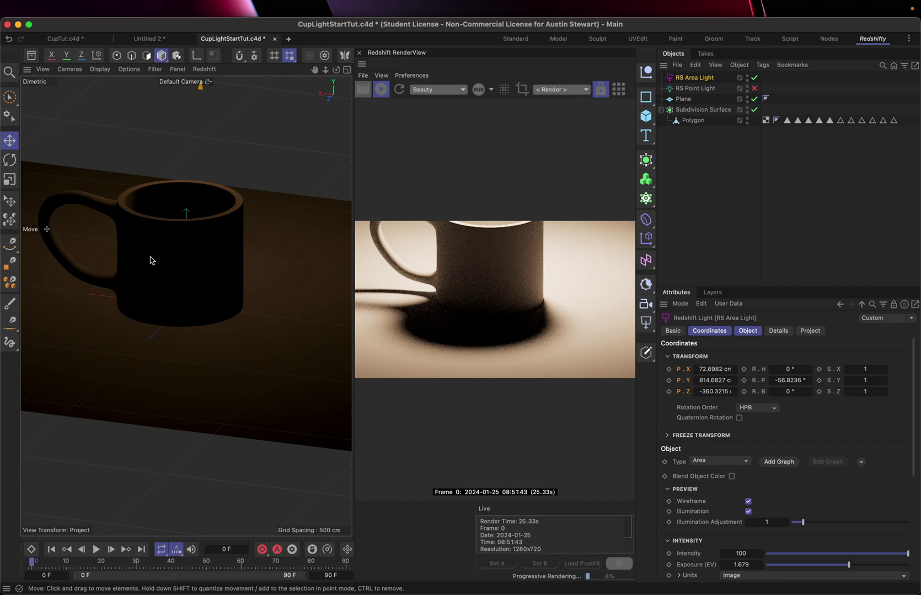
scroll(147, 261, down, 5)
scroll(147, 261, down, 1)
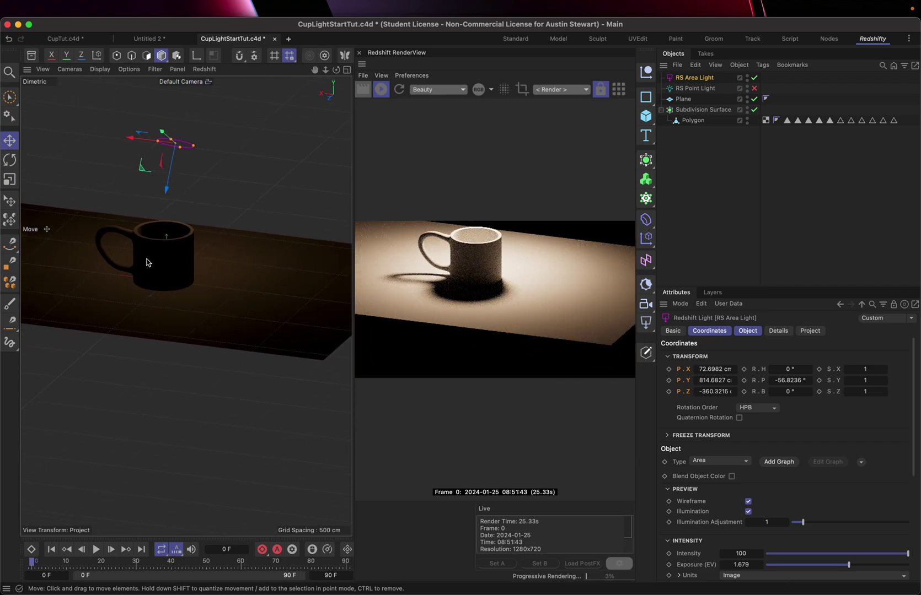
alt+middle_drag(147, 263, 182, 306)
click(69, 70)
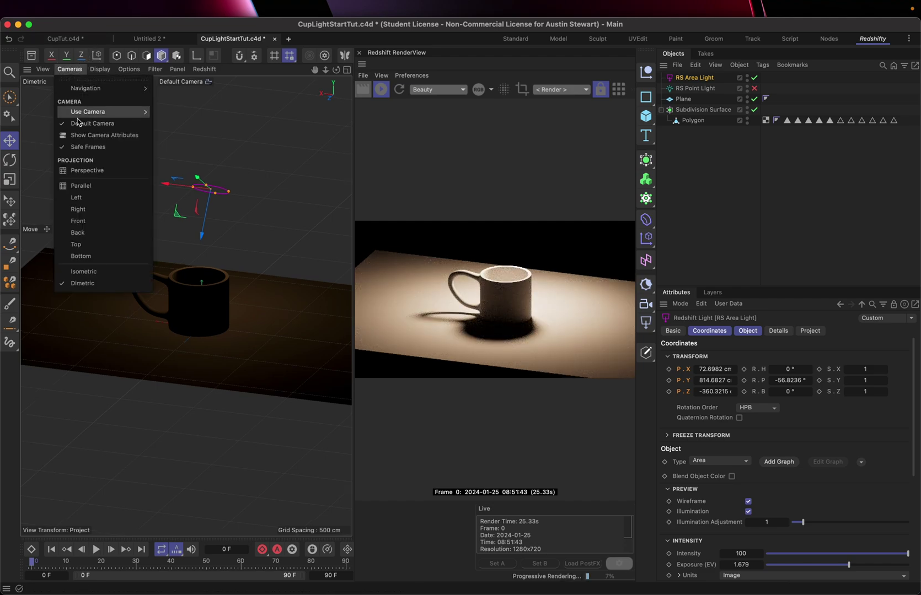
Step: Switch back to perspective projection, zoom out and orbit to view the mug from above
click(88, 175)
scroll(175, 283, down, 3)
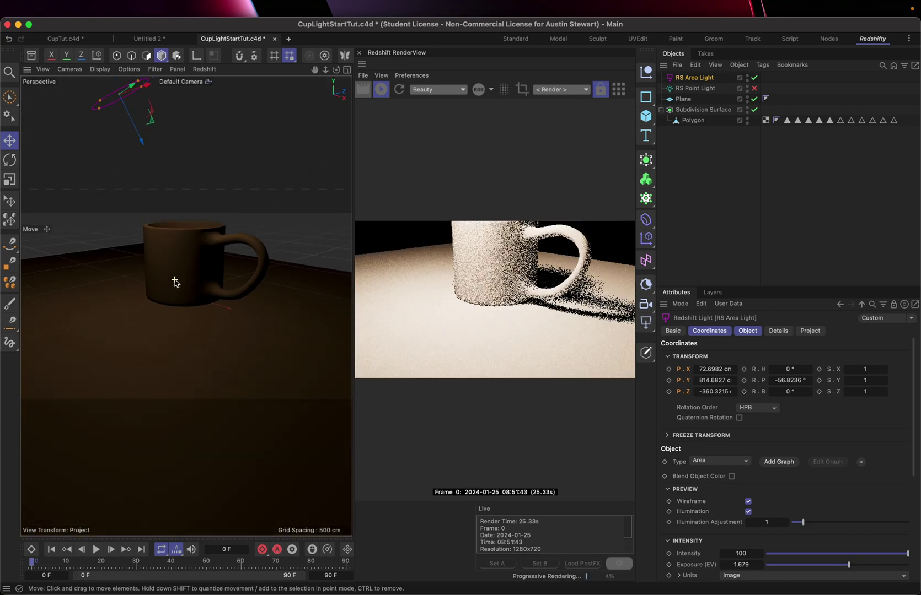
scroll(175, 283, down, 2)
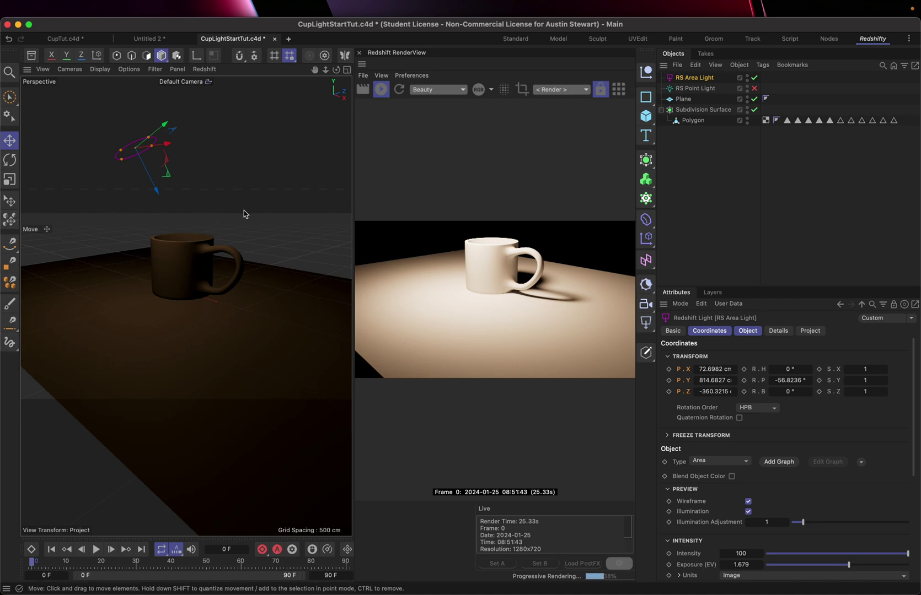
alt+drag(150, 284, 162, 334)
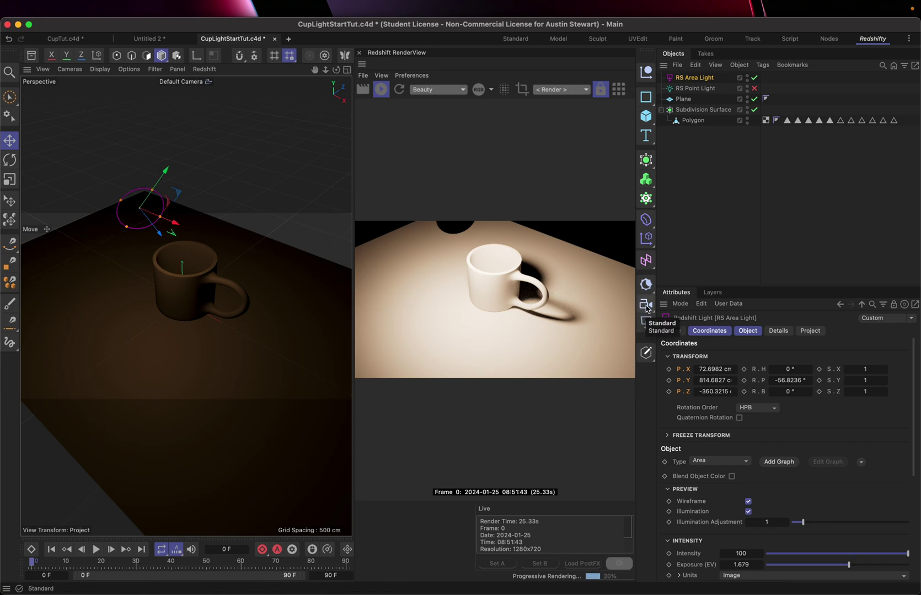
Step: Create an RS Camera using the Redshift Camera icon in the right-hand toolbar
click(646, 308)
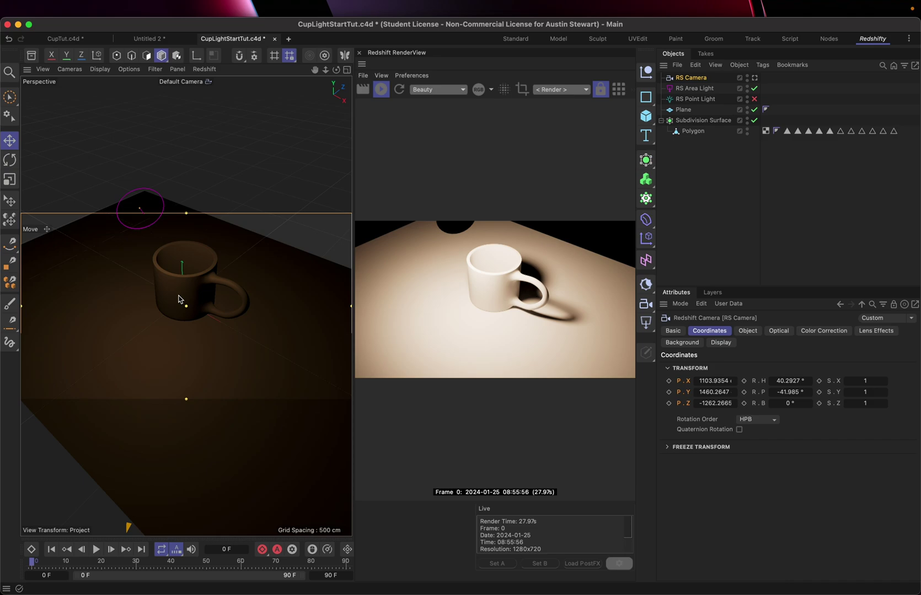
Step: Zoom out and orbit around mug, plane and RS Camera, reshaping the frustum's far outline
scroll(179, 297, down, 5)
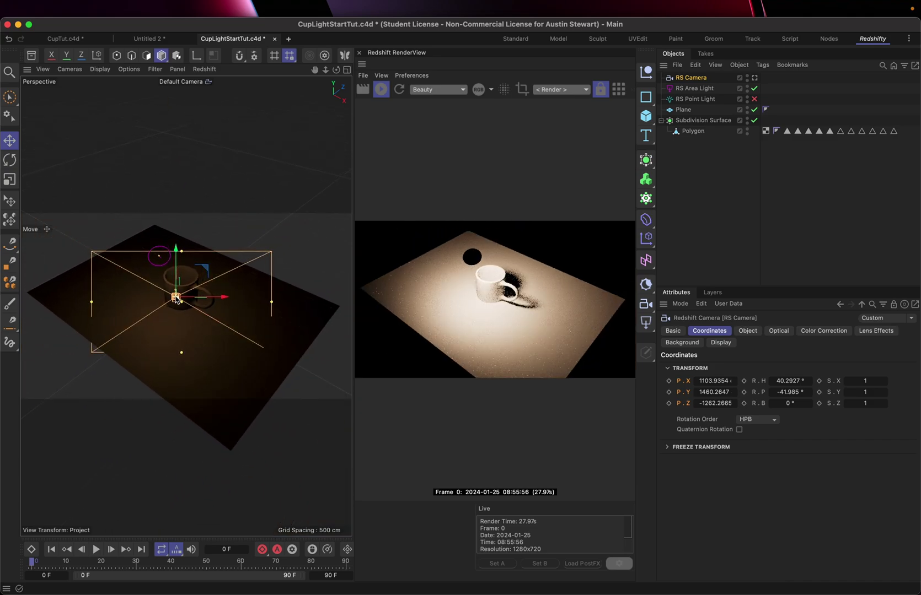
scroll(176, 298, down, 1)
scroll(177, 298, down, 1)
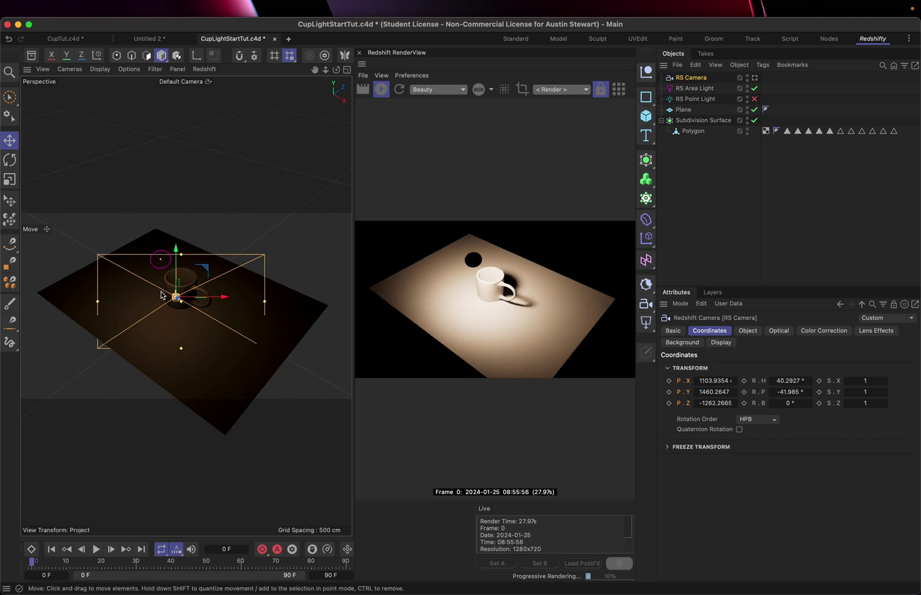
alt+drag(193, 296, 313, 287)
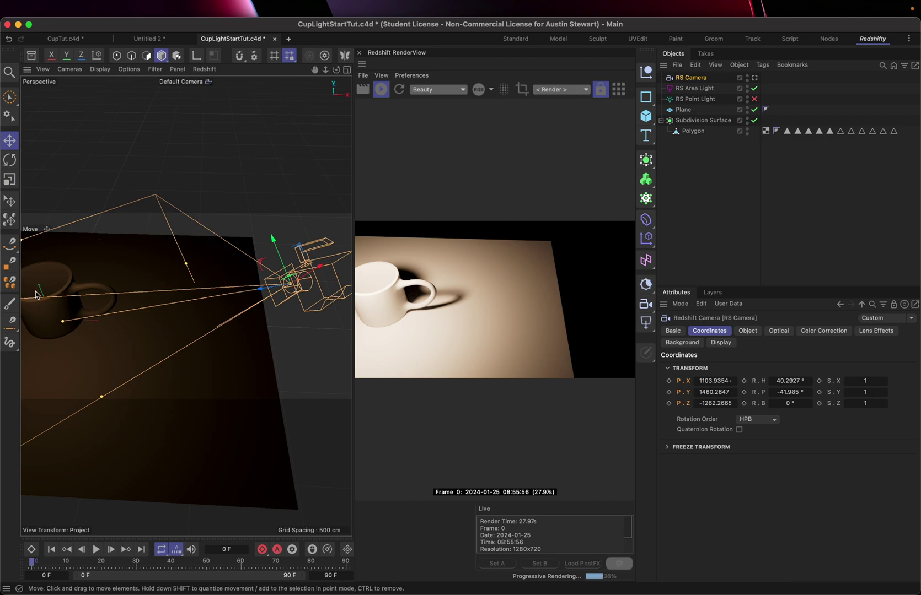
mouse_move(200, 383)
alt+mouse_down()
mouse_move(237, 370)
mouse_move(204, 379)
alt+mouse_up()
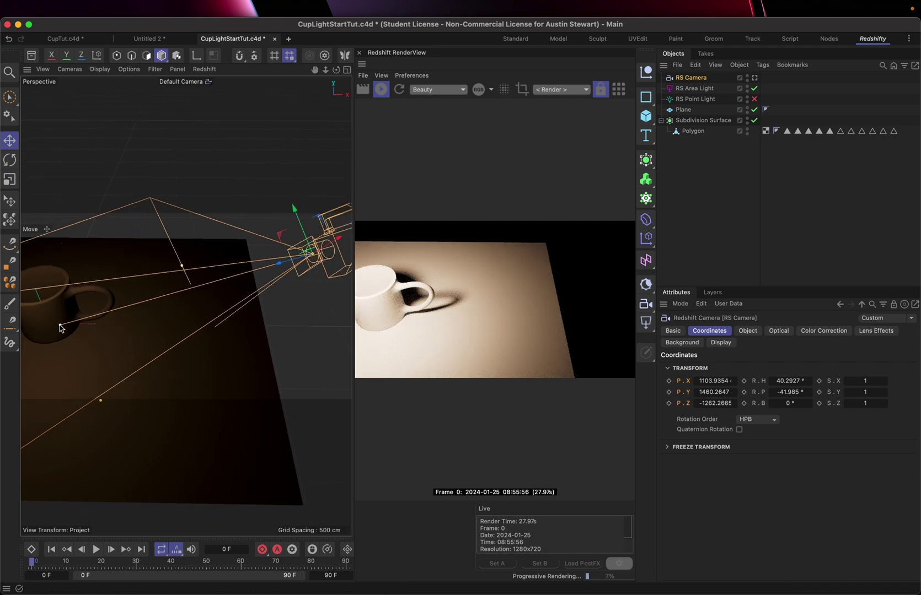
drag(59, 327, 153, 331)
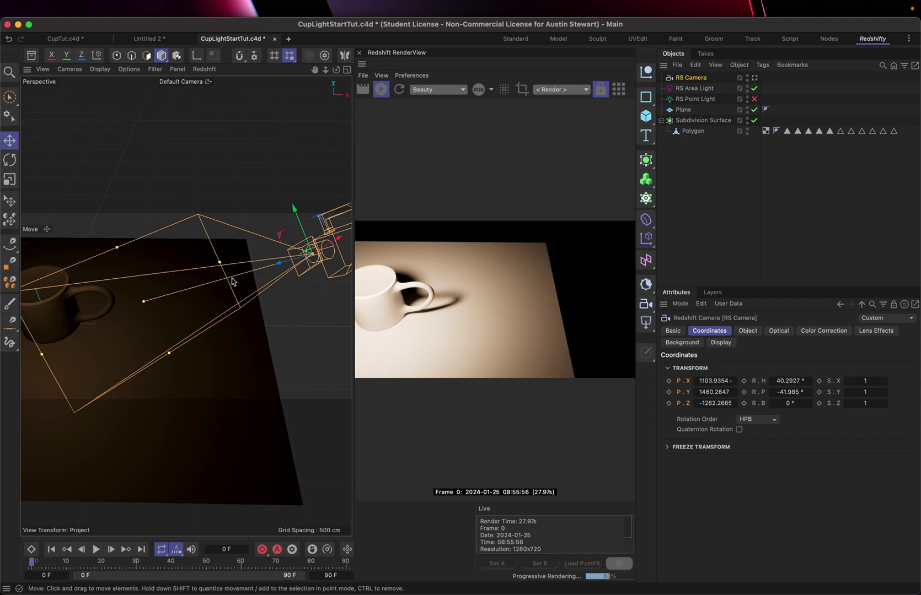
drag(189, 291, 190, 290)
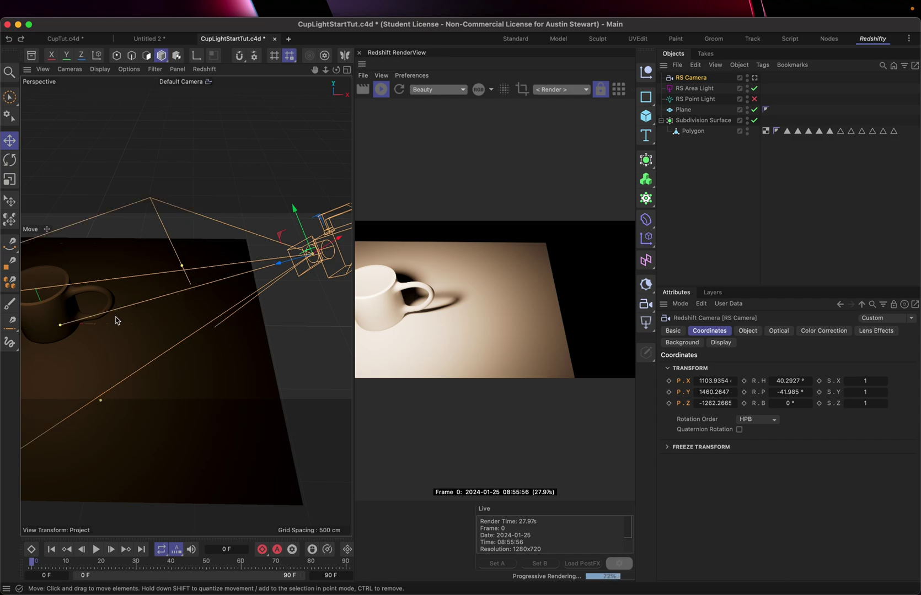
alt+drag(116, 320, 139, 319)
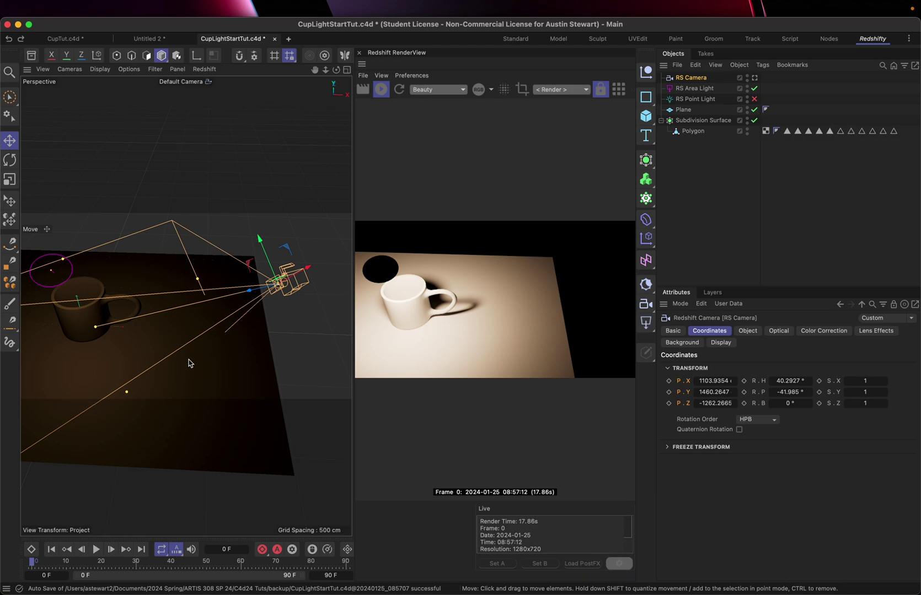
Step: Orbit twice around the scene to look down on the mug and camera frustum
alt+drag(156, 337, 267, 310)
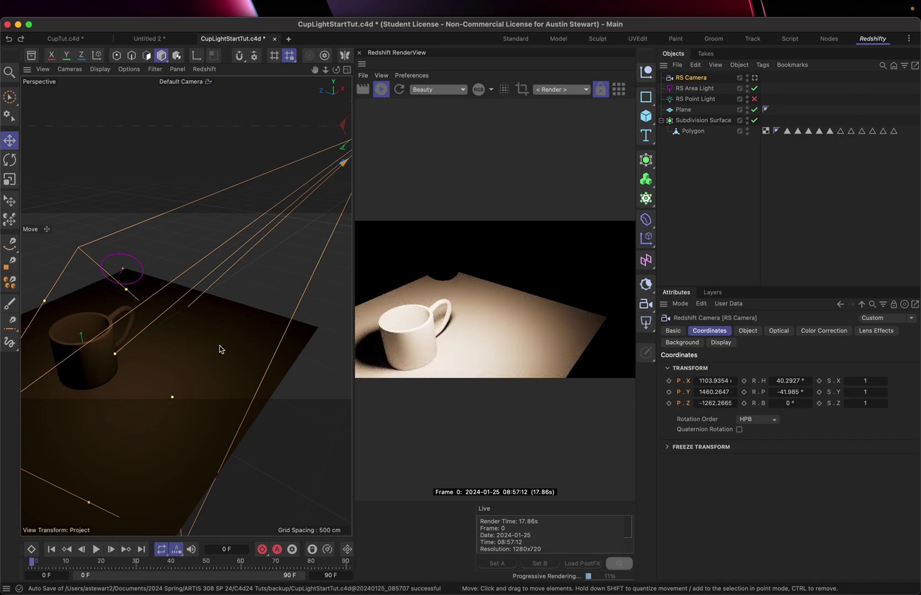
alt+drag(219, 350, 130, 392)
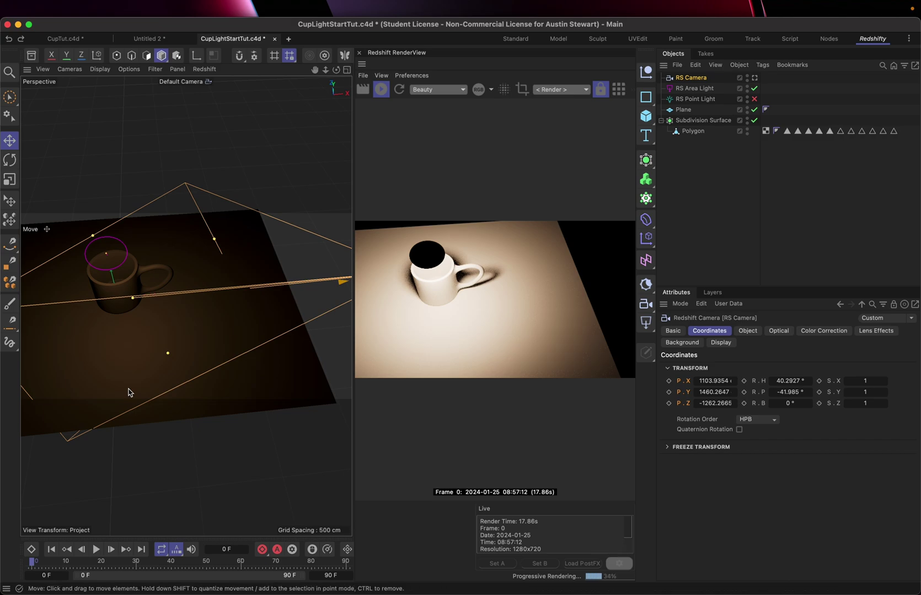
Step: Look through the RS Camera and orbit it to heading 36.97° and pitch -34.77°
click(183, 83)
click(211, 108)
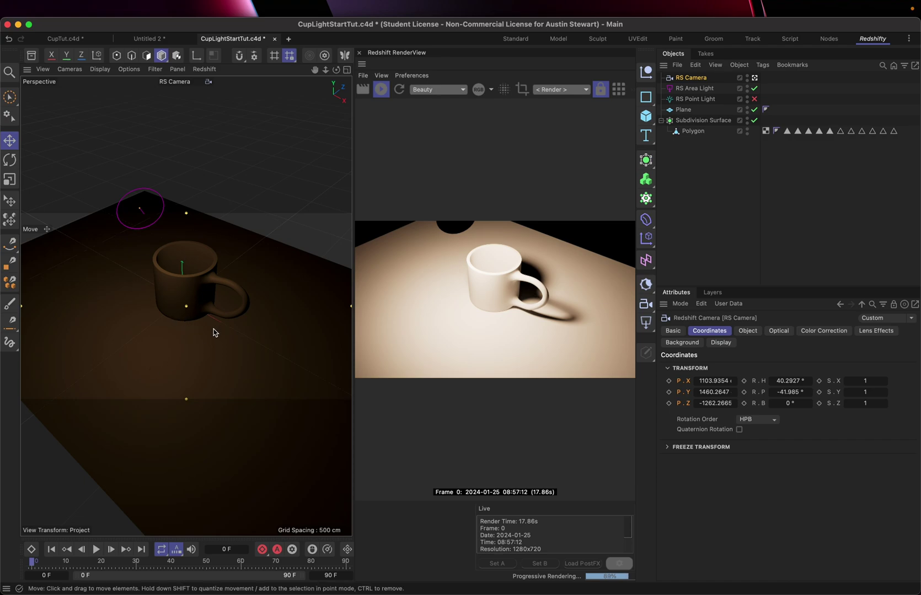
alt+drag(215, 333, 278, 319)
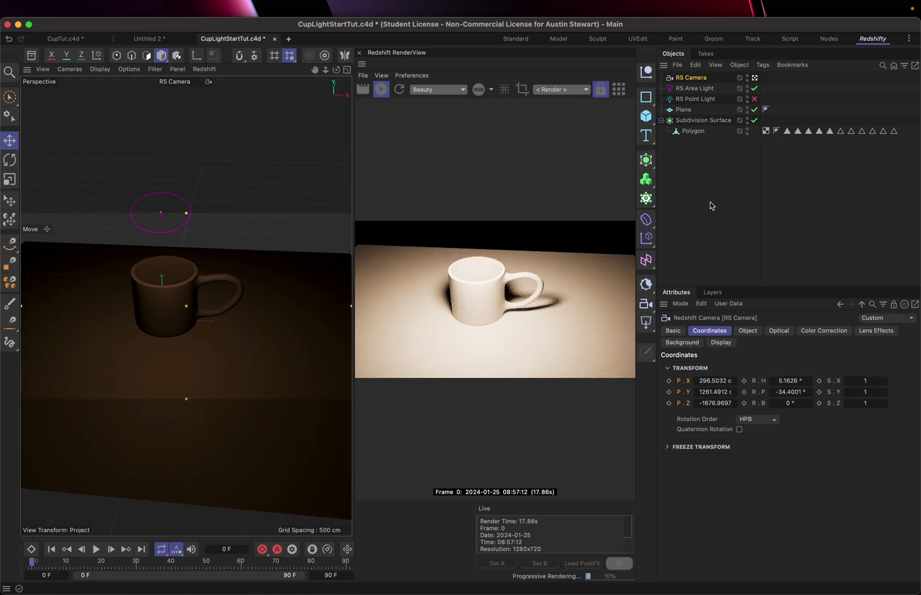
alt+drag(200, 322, 128, 310)
Step: Toggle between Default Camera and RS Camera views, orbiting the default view to see the frustum
click(166, 83)
click(190, 87)
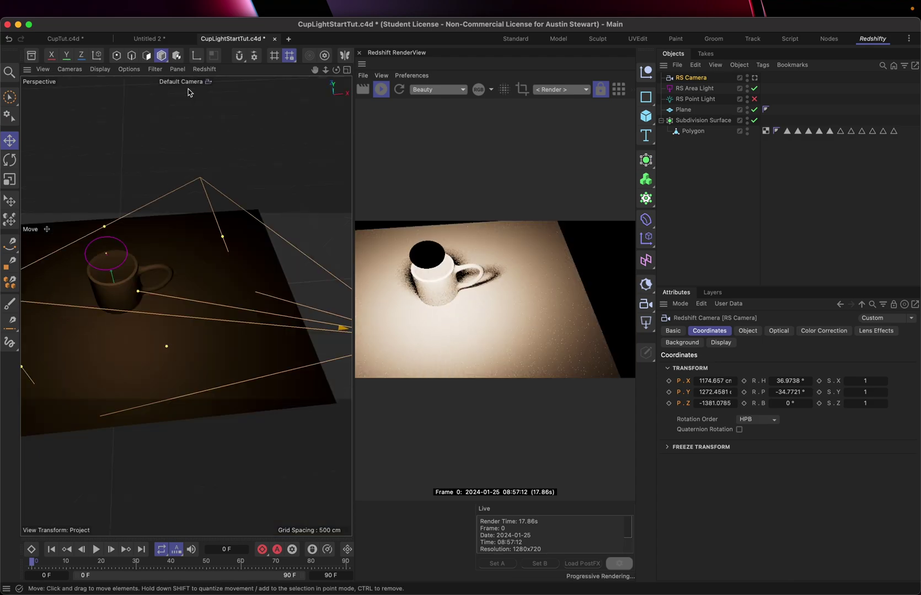
click(66, 72)
mouse_move(81, 111)
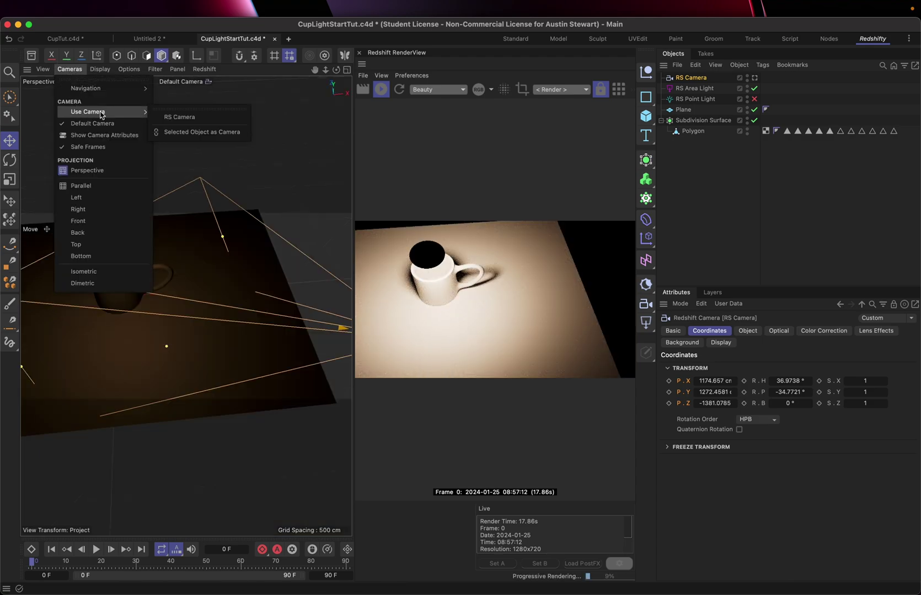
click(177, 117)
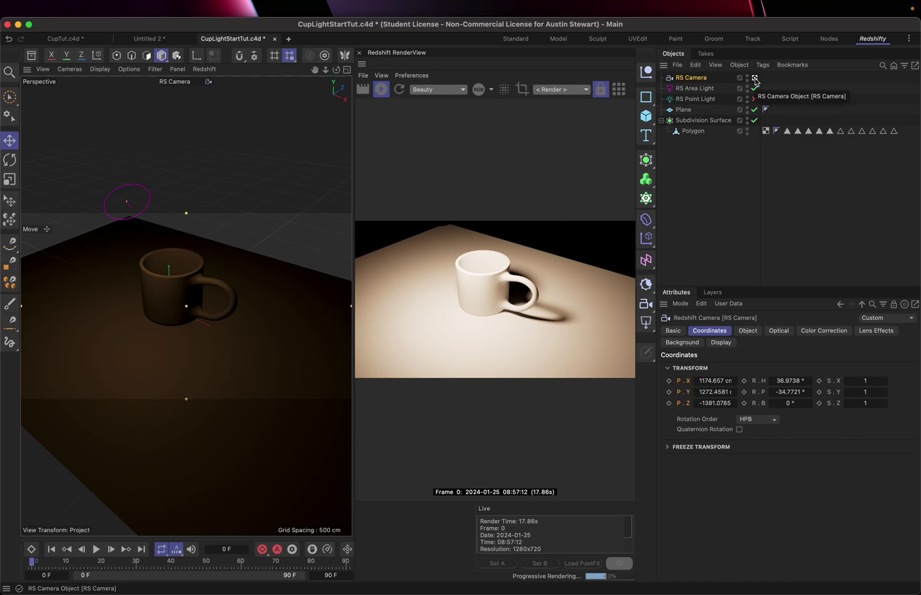
click(755, 79)
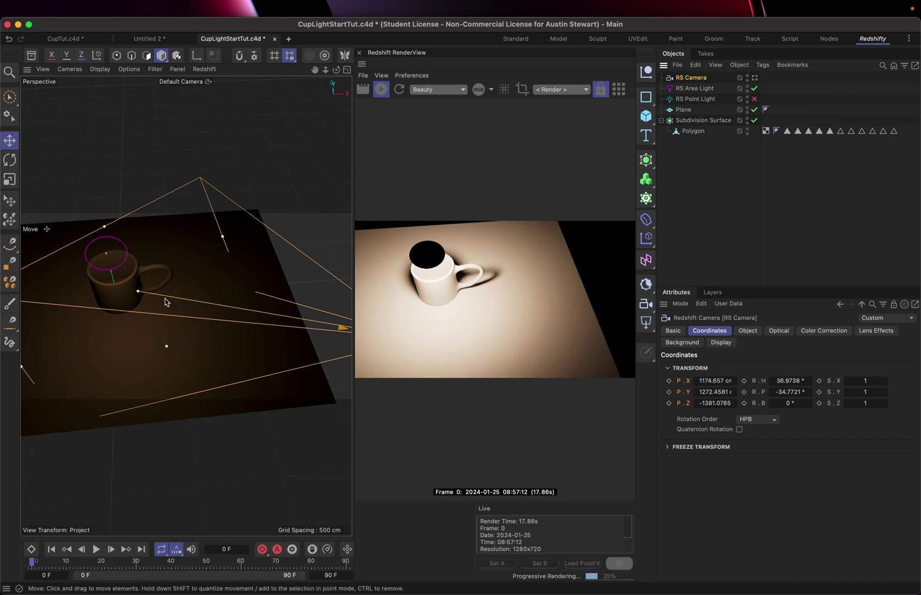
alt+drag(156, 305, 301, 255)
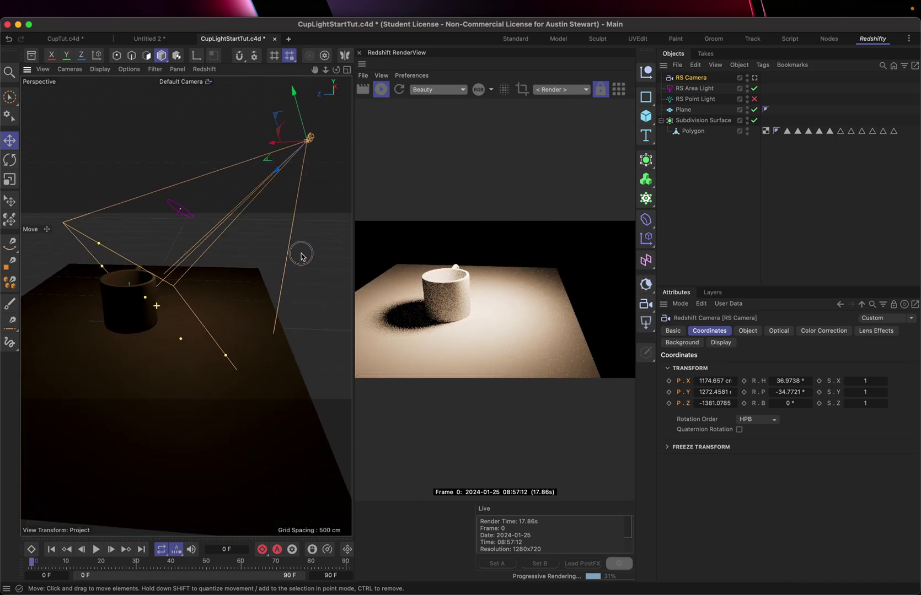
click(755, 77)
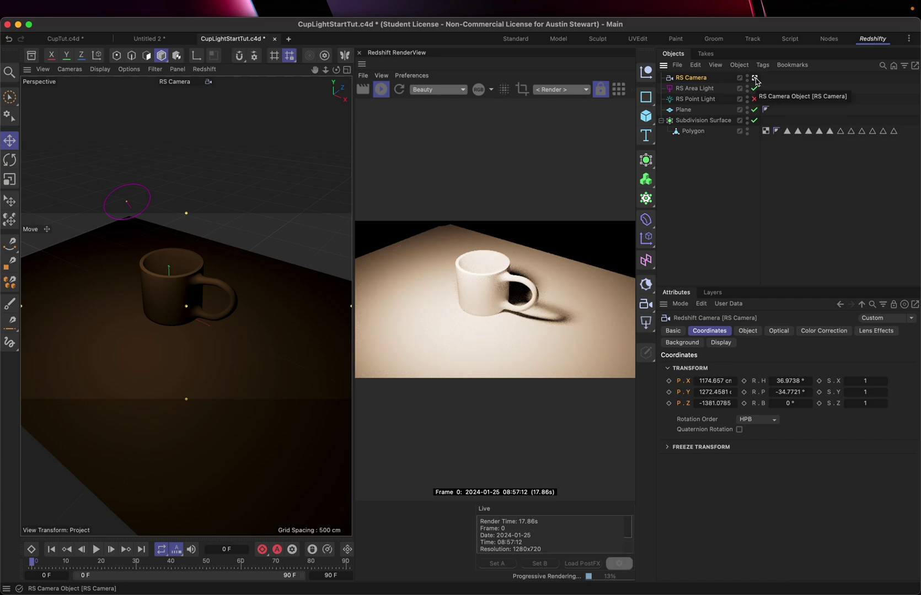
click(755, 78)
Step: Look through the RS Camera and show its Object tab, keeping the Perspective projection type
click(755, 79)
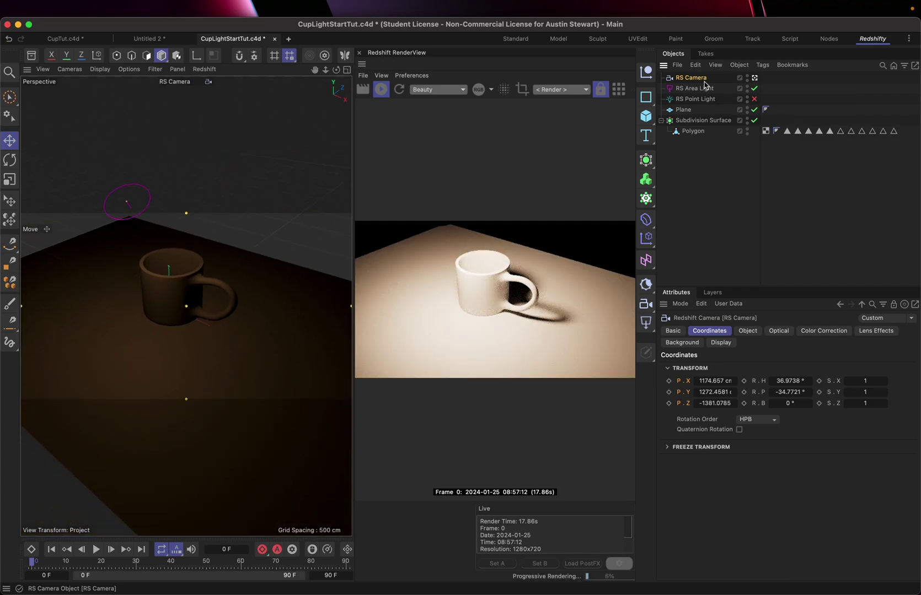
click(747, 331)
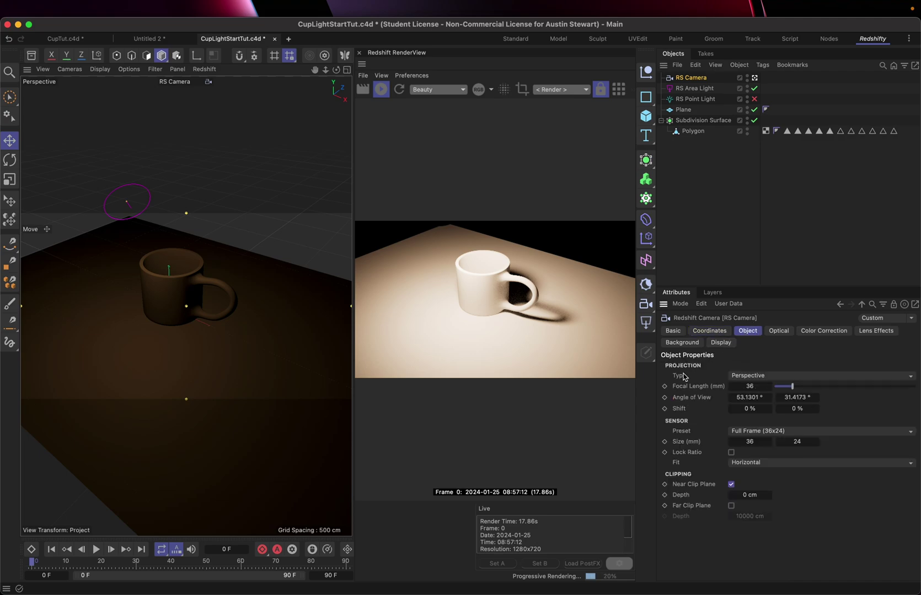
click(751, 377)
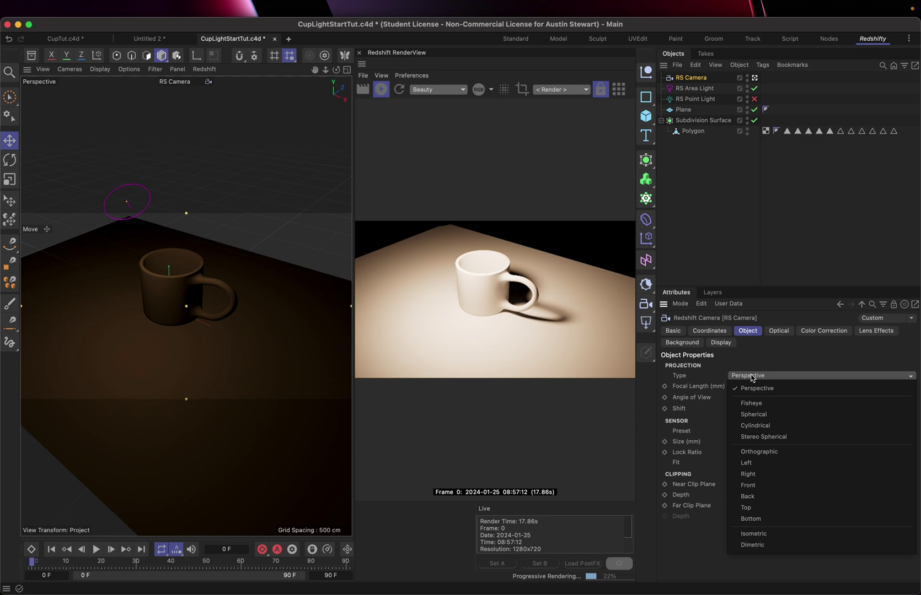
click(755, 368)
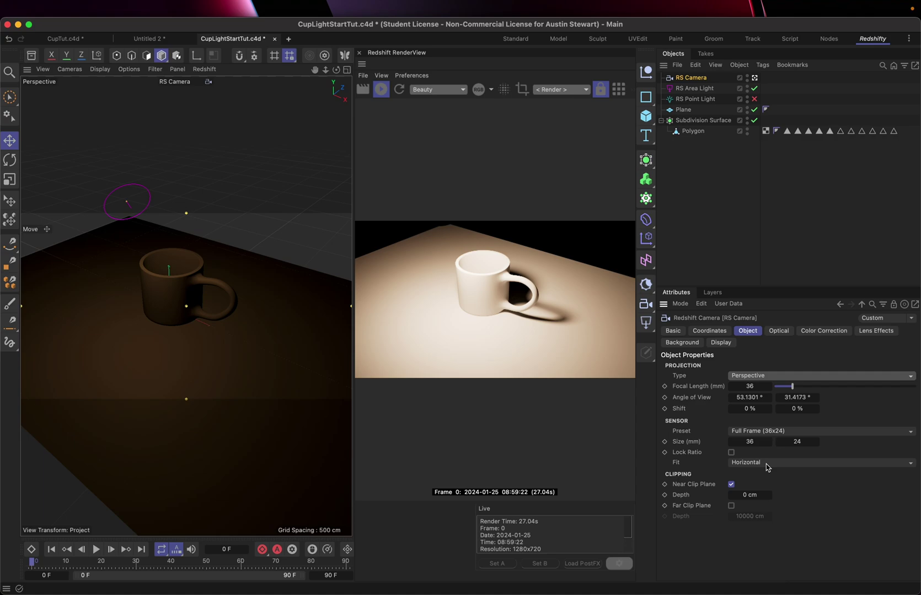
Step: Try focal lengths of 42.9, 18.7 and 31.5 mm before settling on 32.9 mm
click(792, 387)
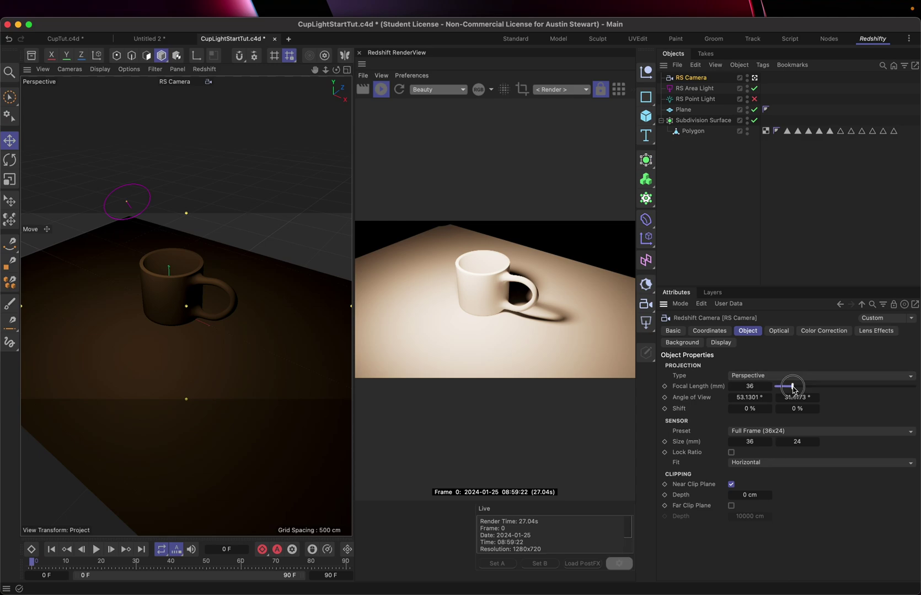
mouse_move(792, 387)
mouse_down()
mouse_move(844, 385)
mouse_move(777, 392)
mouse_up()
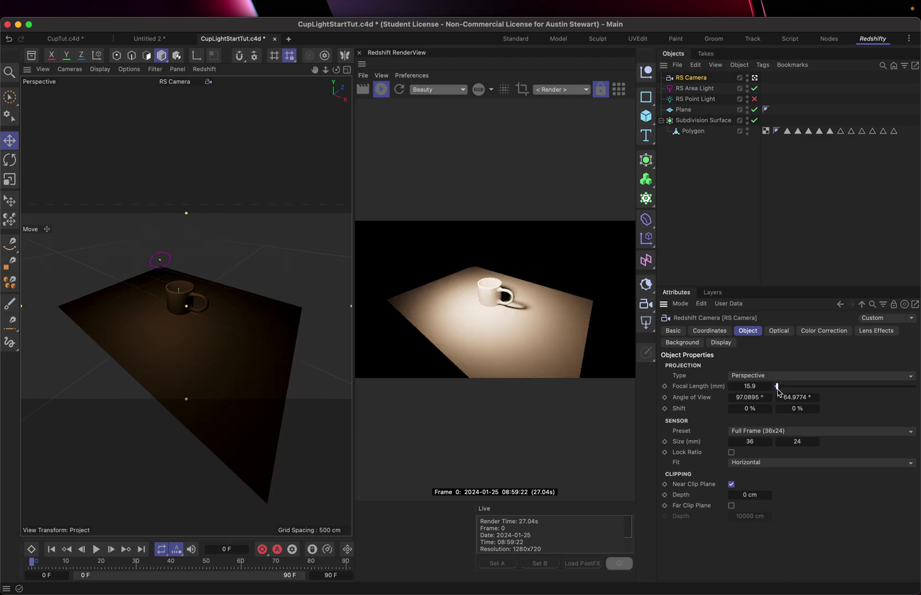
click(778, 390)
drag(777, 391, 777, 395)
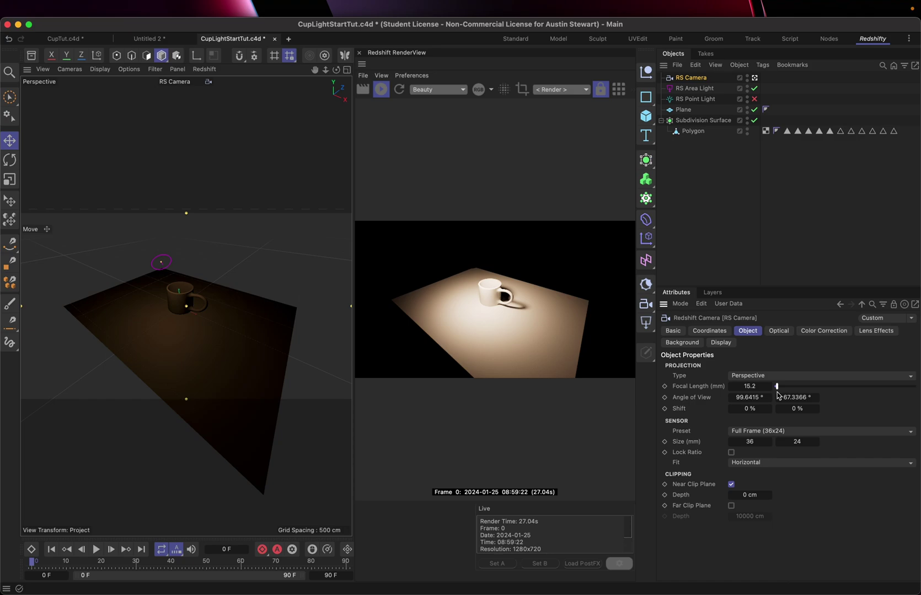
drag(777, 388, 801, 390)
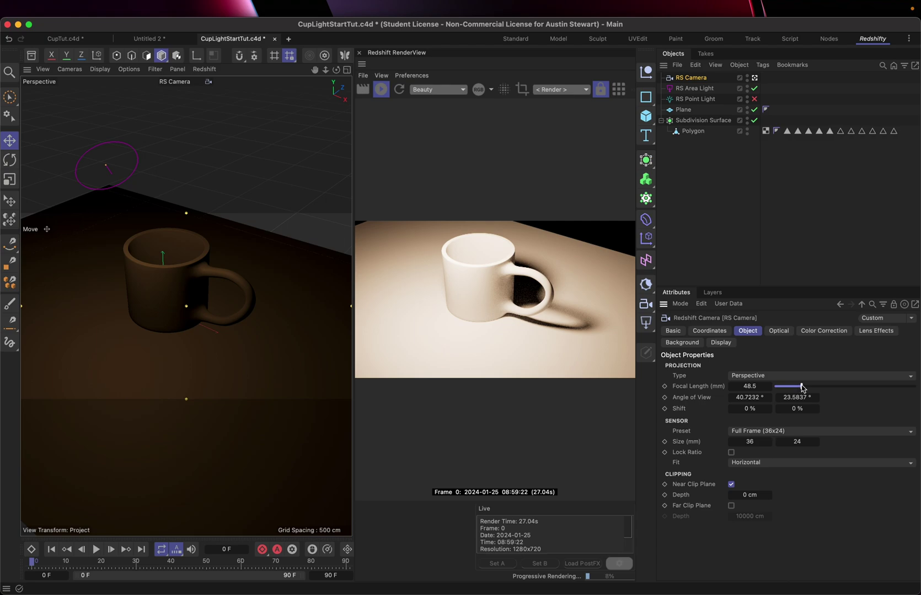
mouse_move(801, 387)
mouse_down()
mouse_move(818, 386)
mouse_move(779, 388)
mouse_move(790, 388)
mouse_up()
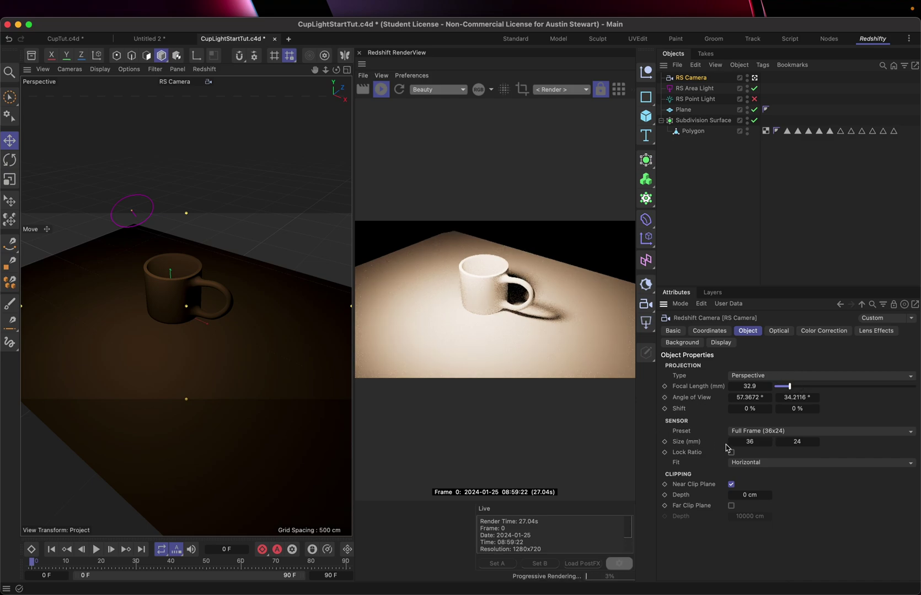
click(798, 432)
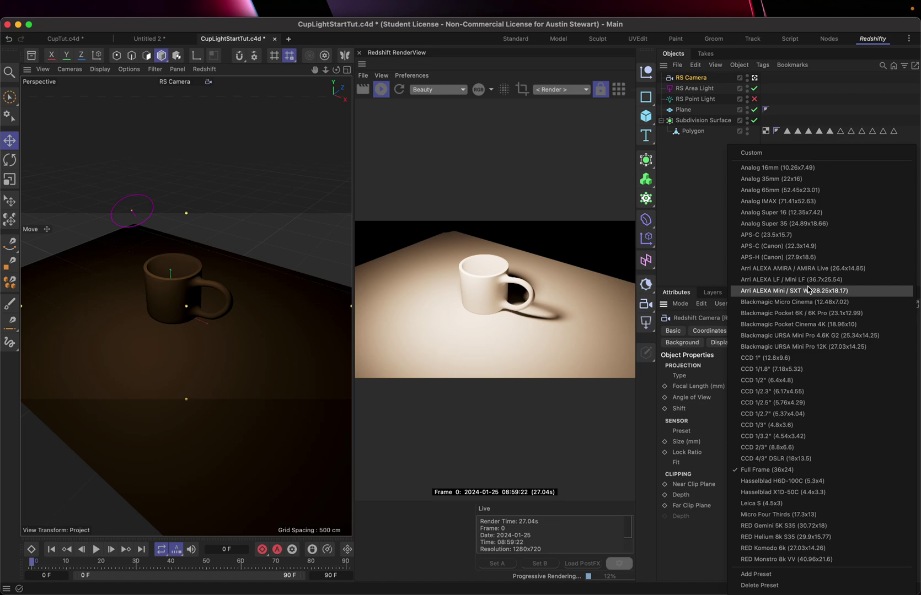
click(693, 218)
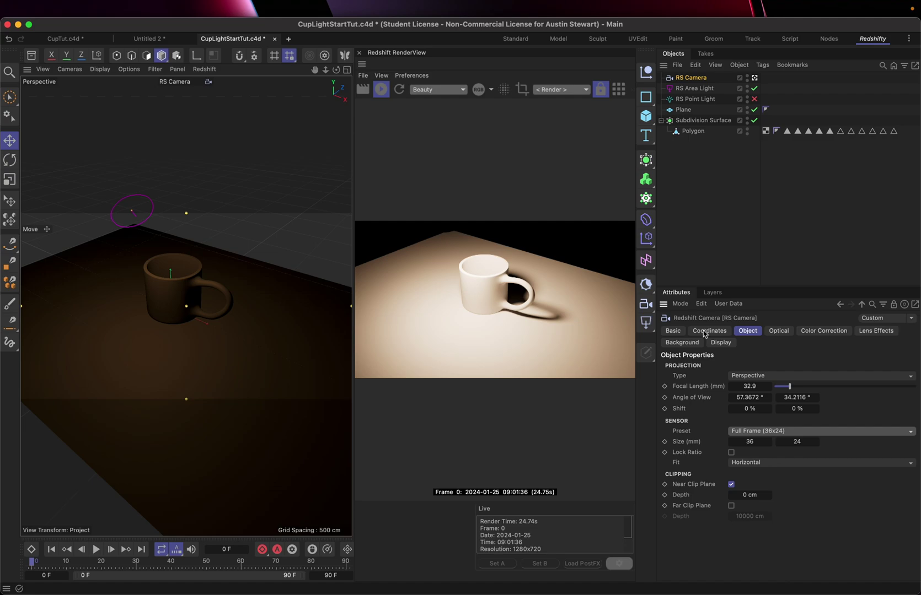
click(779, 462)
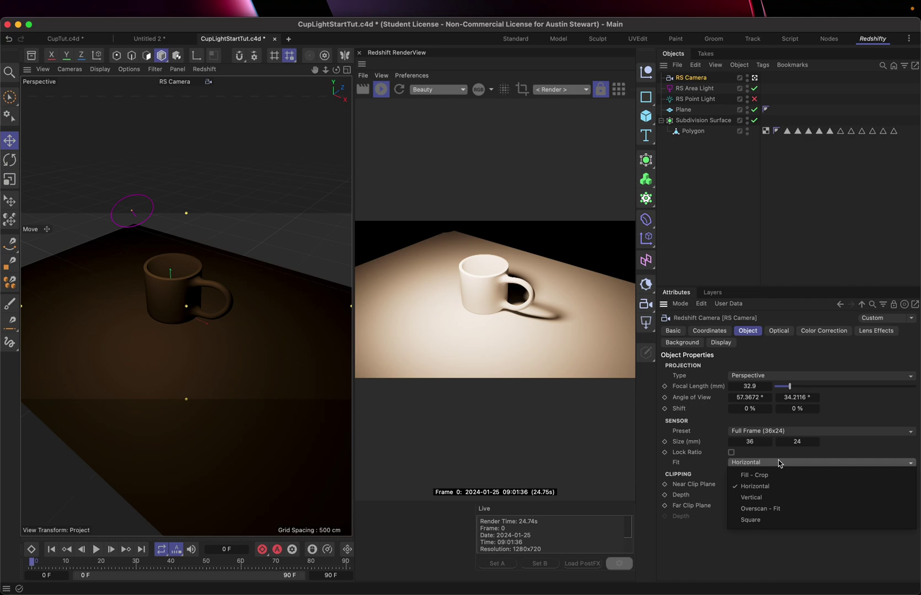
click(779, 463)
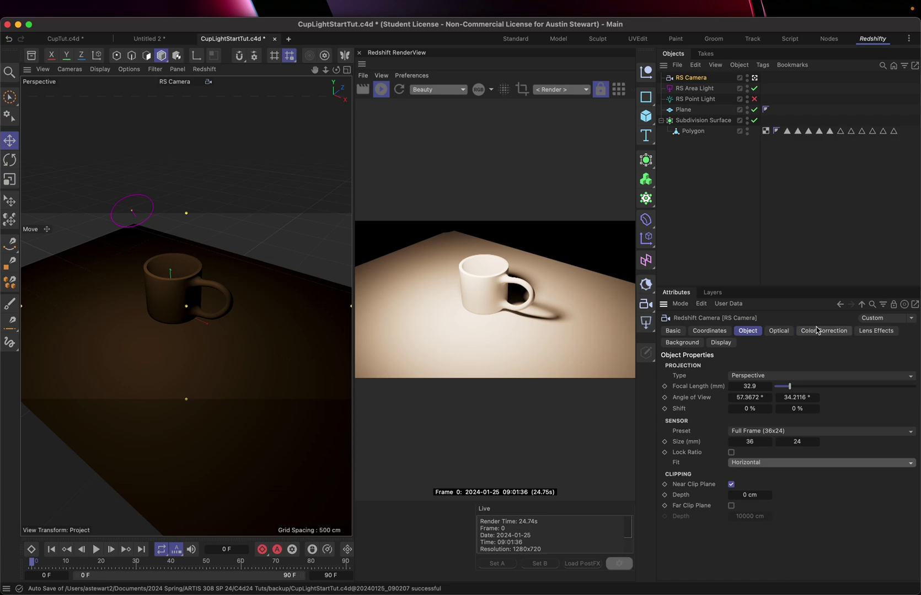
Step: Browse the RS Camera's Optical, Color Correction, Lens Effects, Background and Display tabs, then Coordinates
click(775, 333)
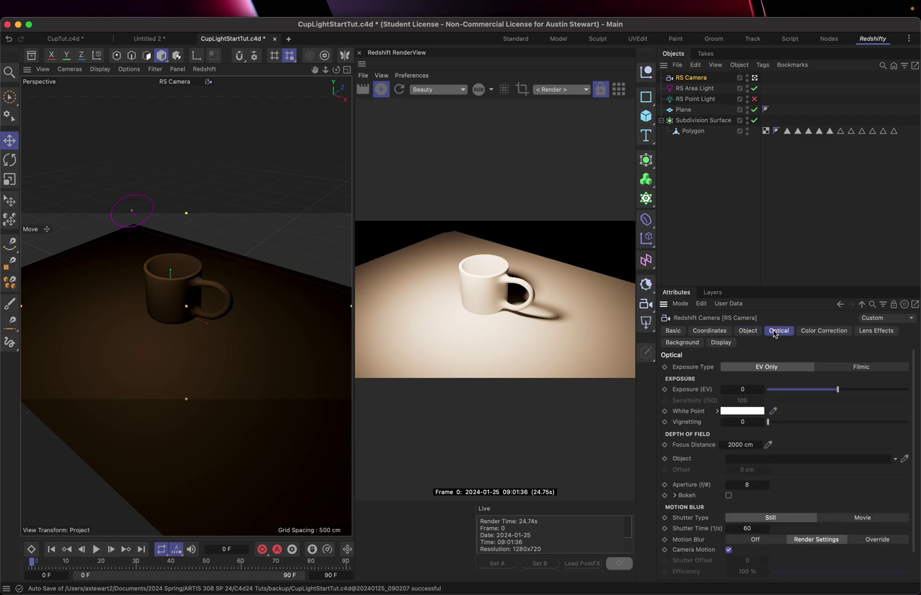
click(814, 333)
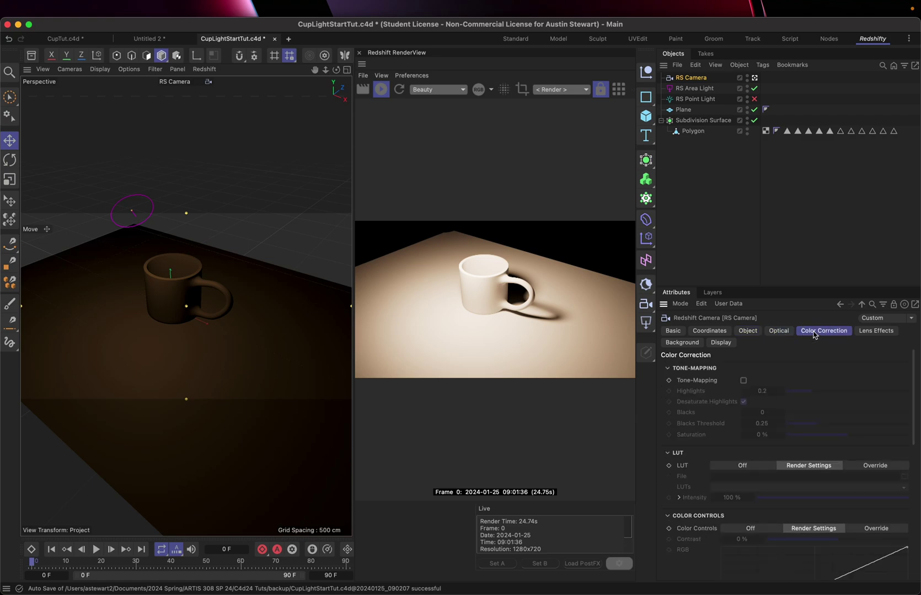
click(863, 331)
click(696, 343)
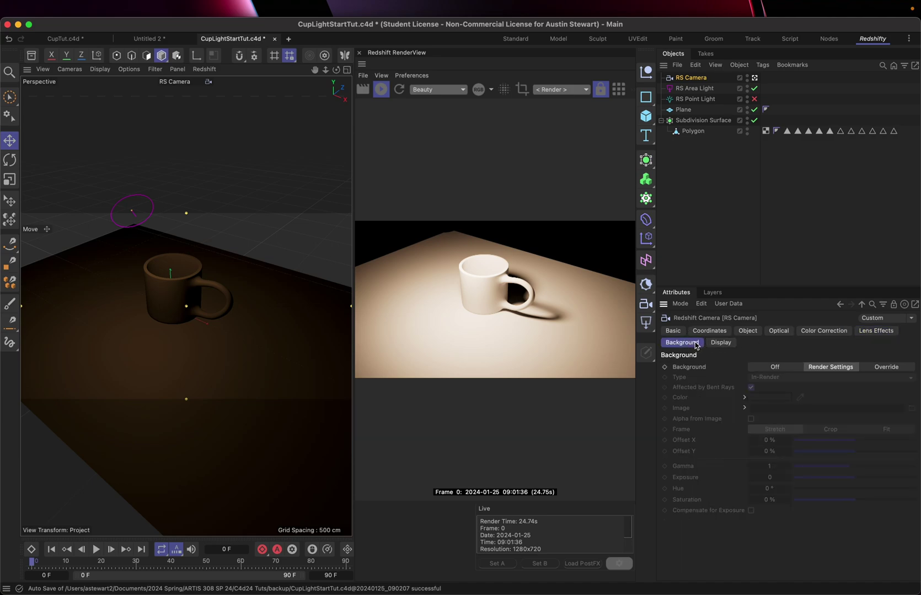
click(721, 344)
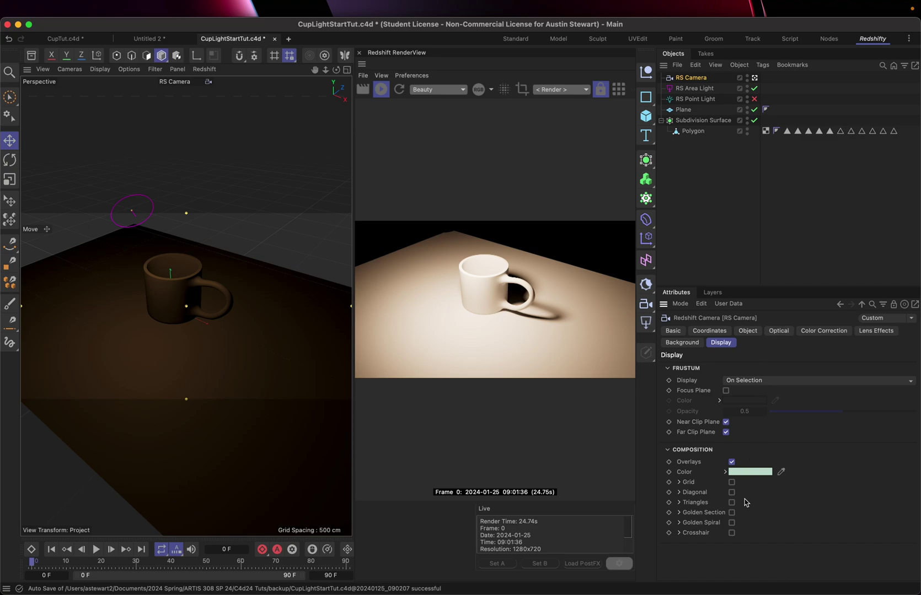
click(709, 331)
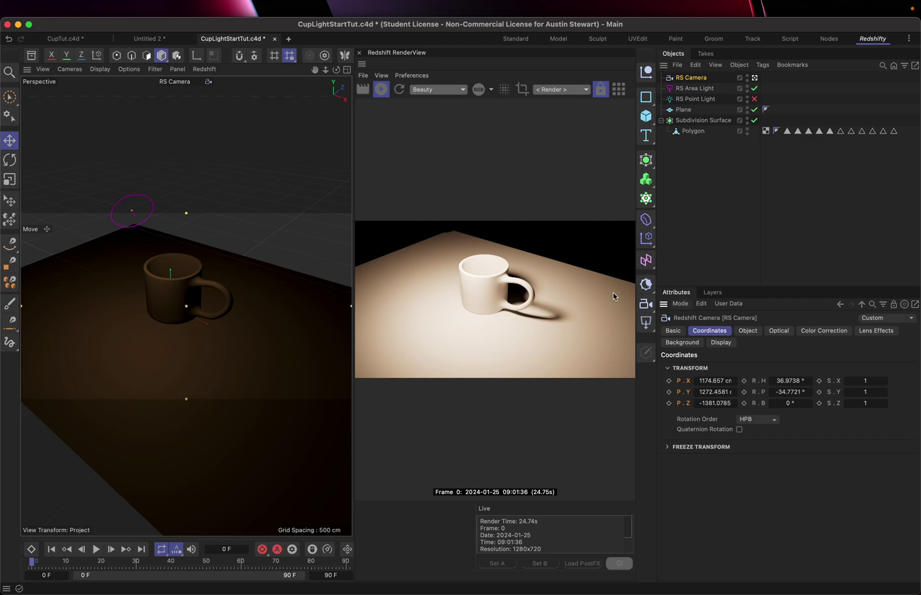